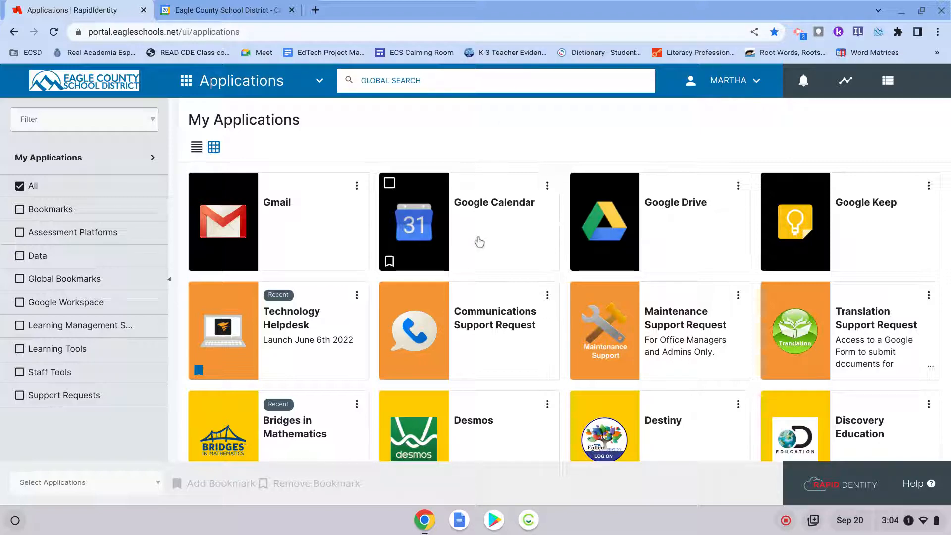
Switch to Google Calendar and display October 2022 in Week view
left_click(207, 15)
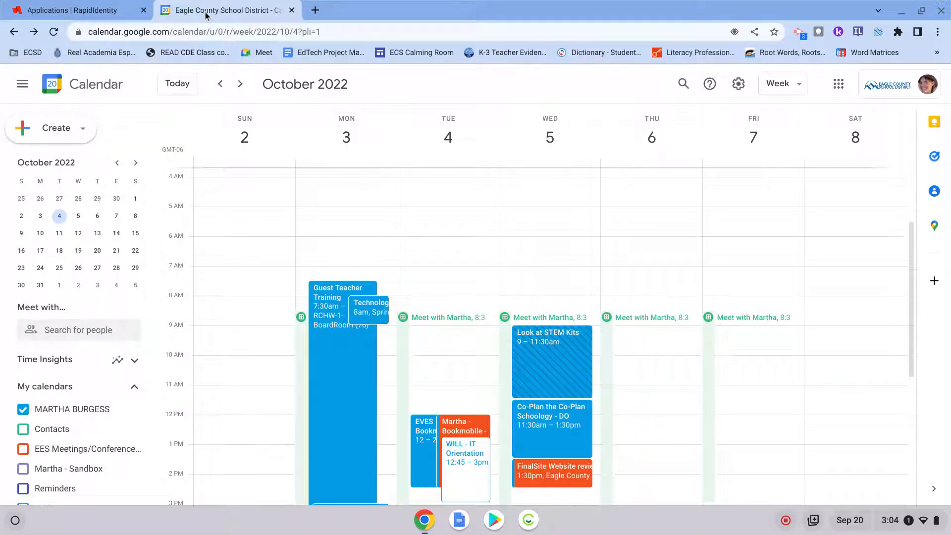
left_click(795, 86)
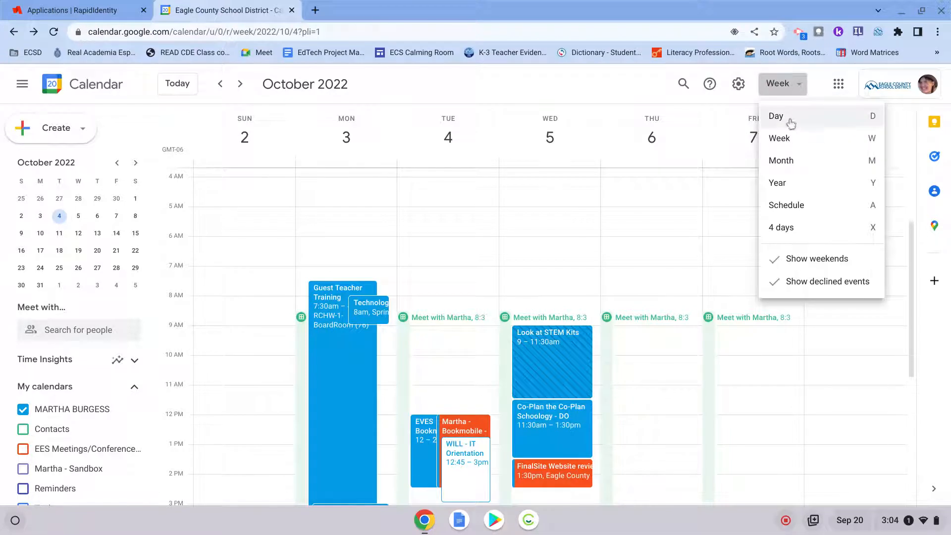
left_click(791, 140)
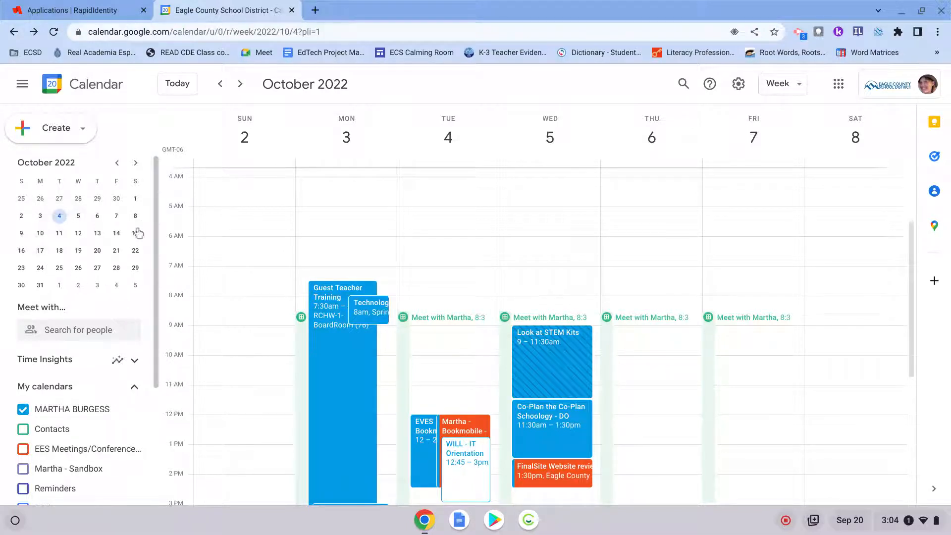
left_click(117, 163)
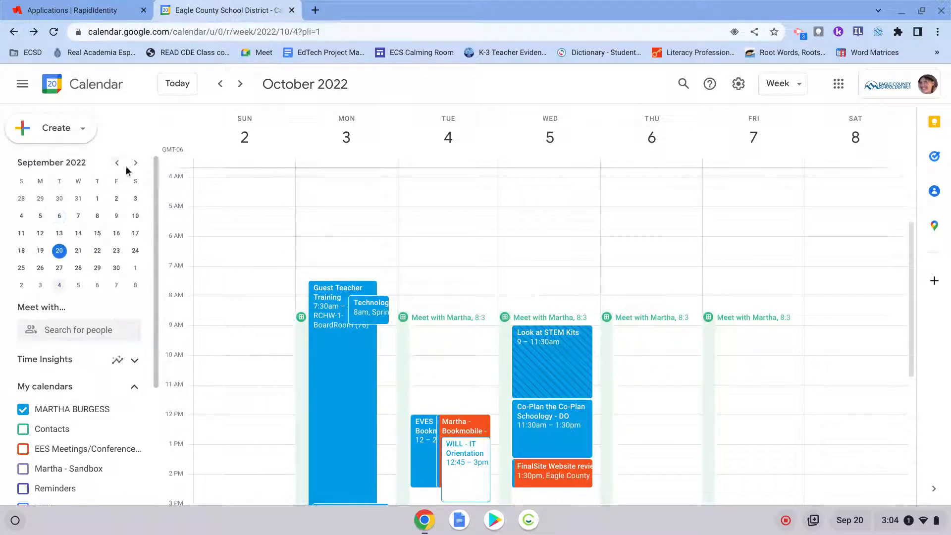
left_click(134, 164)
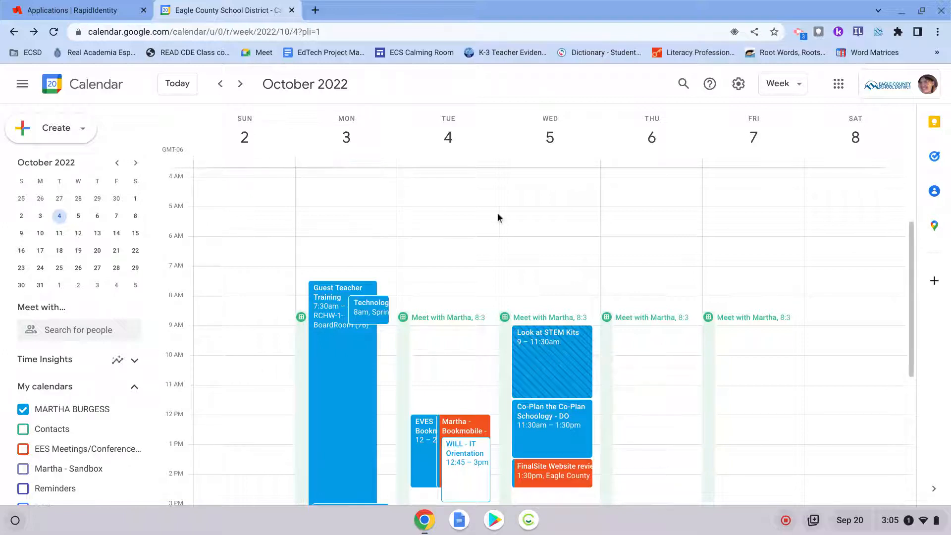
Start an appointment slots entry on Tuesday, October 4 at 4:00pm, titled "Replace text with your student's name"
scroll(498, 213, "down", 5)
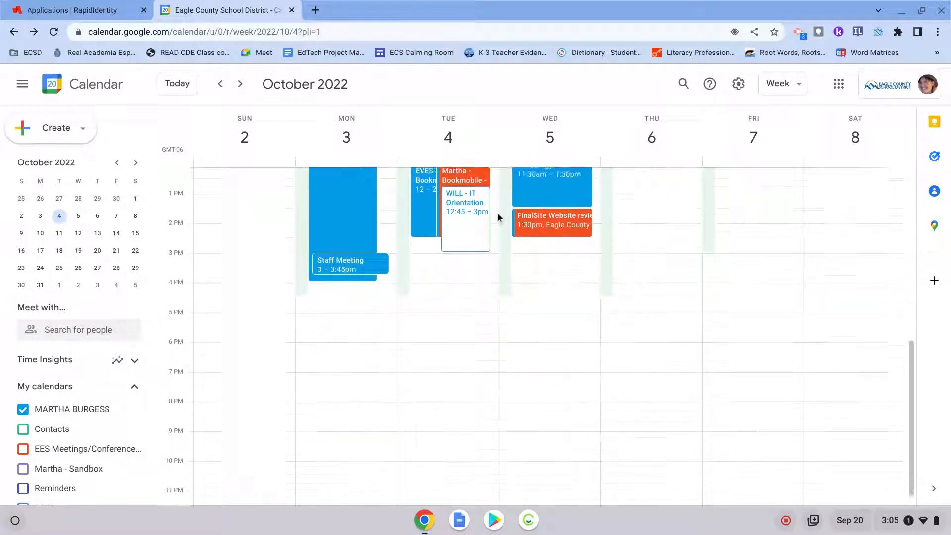
scroll(497, 213, "down", 1)
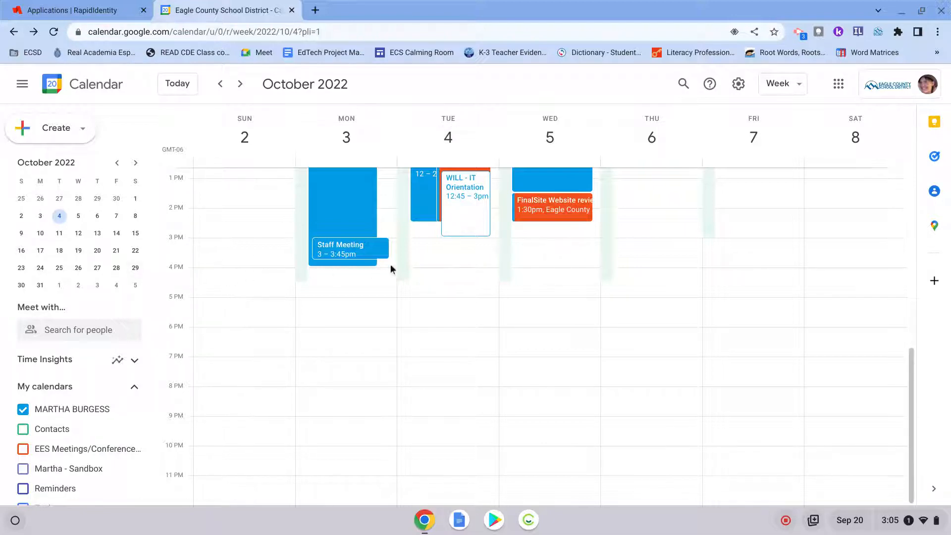
left_click(440, 279)
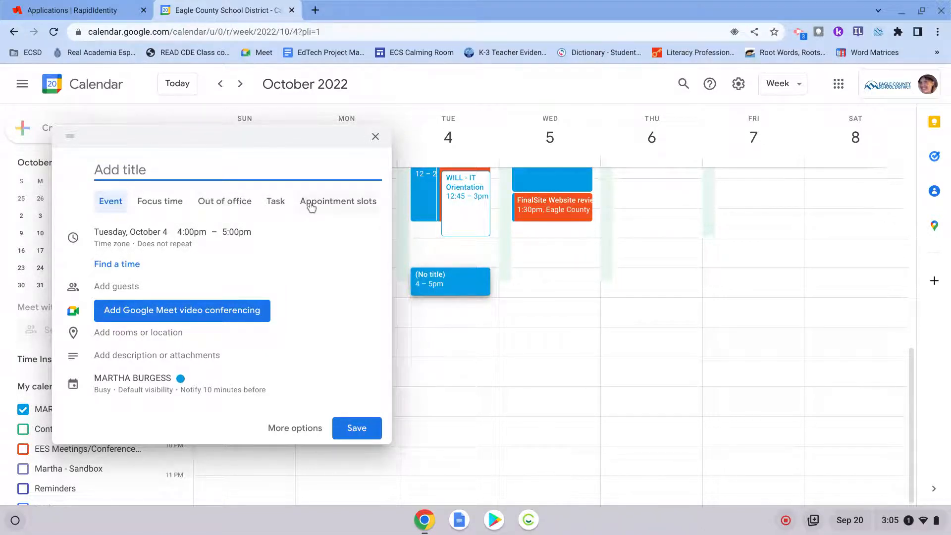
left_click(339, 204)
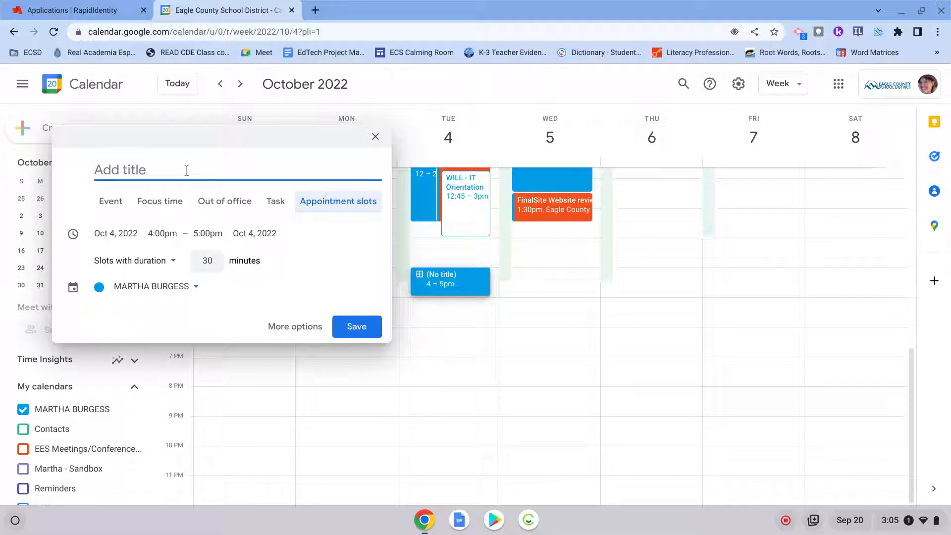
type("Replace text with your sur")
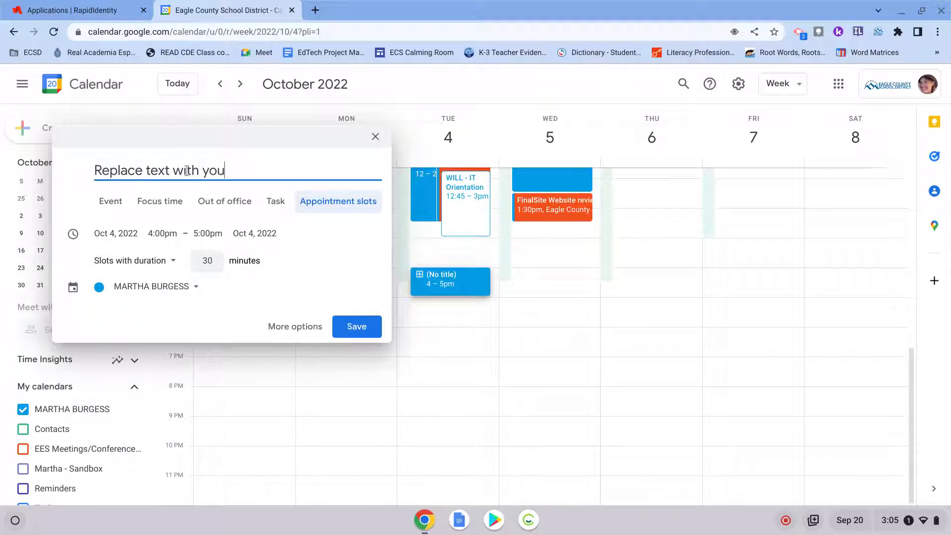
key("BackSpace")
key("BackSpace")
type("tudent's name")
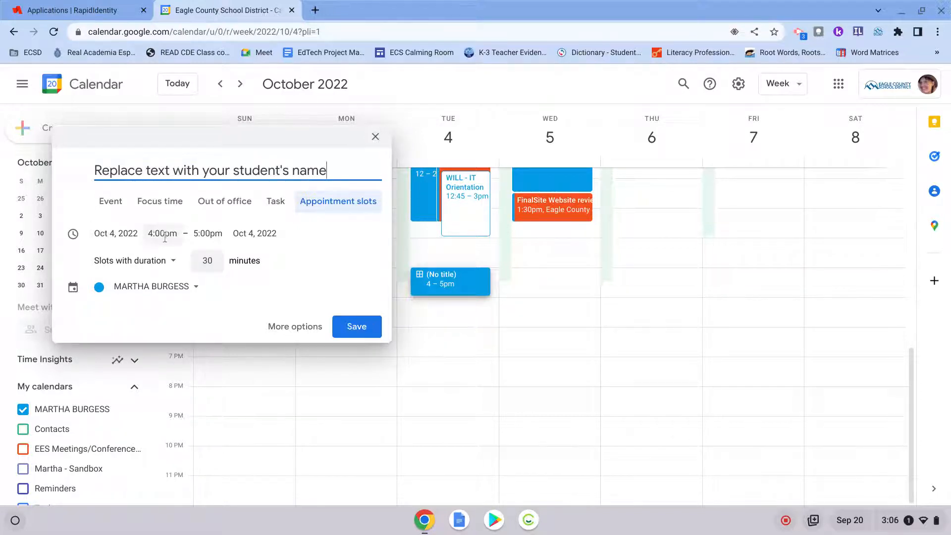
Set the end time of the appointment slots to 8:00pm
left_click(207, 234)
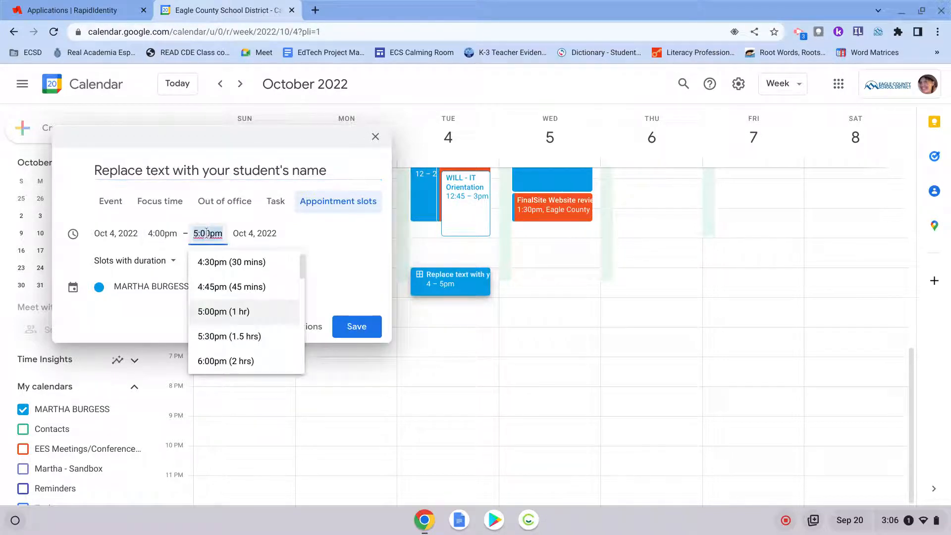
scroll(217, 281, "down", 1)
scroll(219, 278, "down", 2)
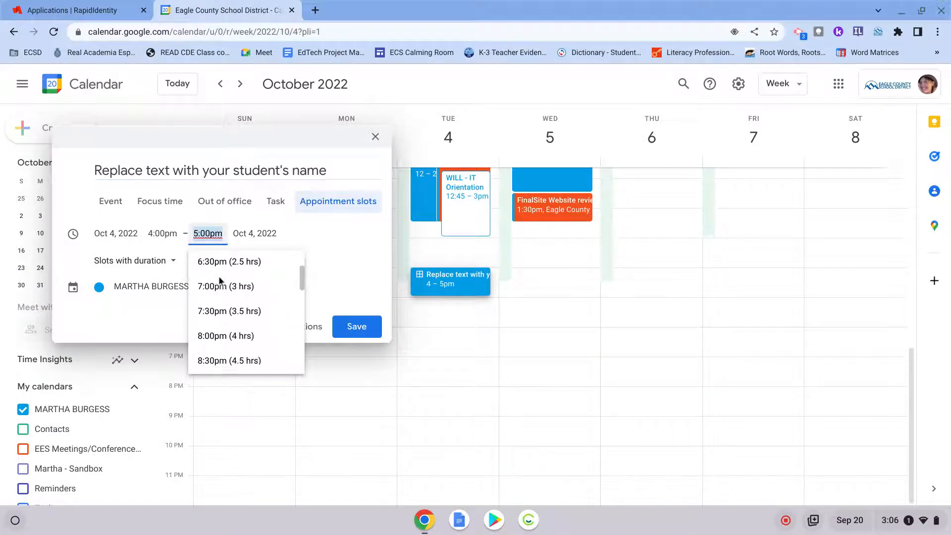
left_click(215, 311)
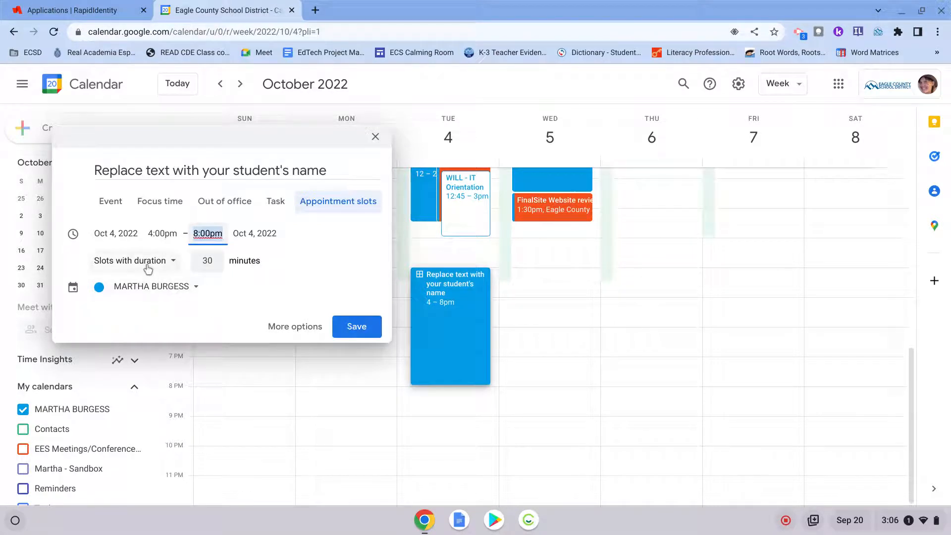
Keep the block divided into slots with duration and set each slot to 20 minutes
left_click(168, 267)
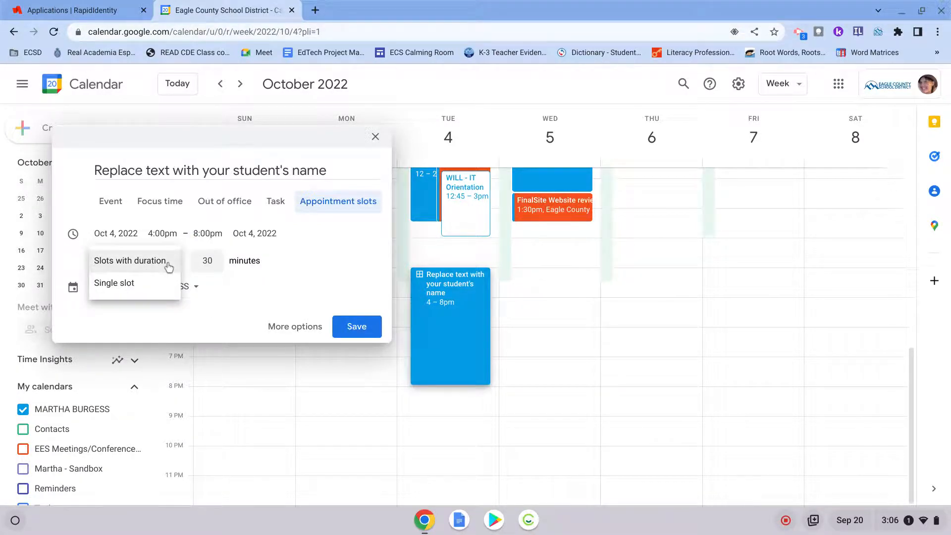
left_click(169, 267)
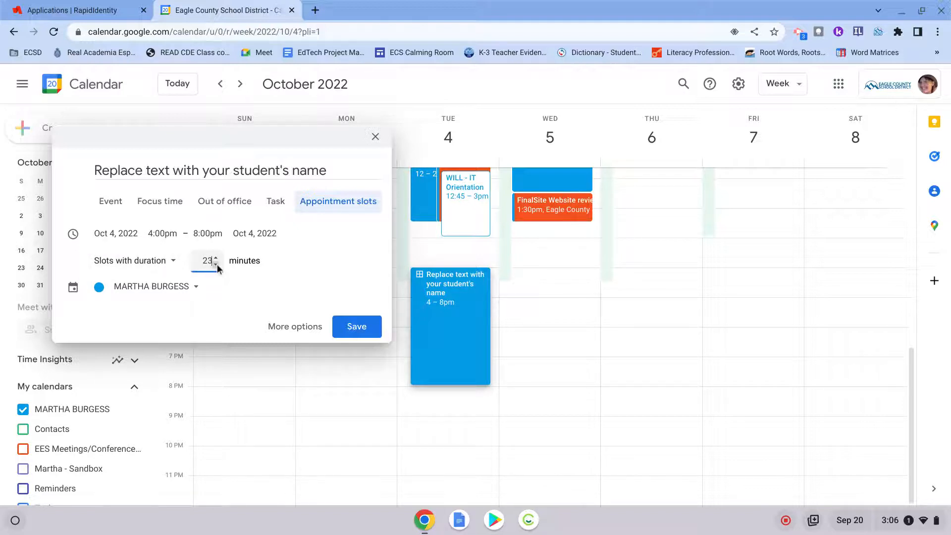
triple_click(217, 263)
Keep the appointment slots on the owner's own calendar, open the full event options and save the event
left_click(196, 290)
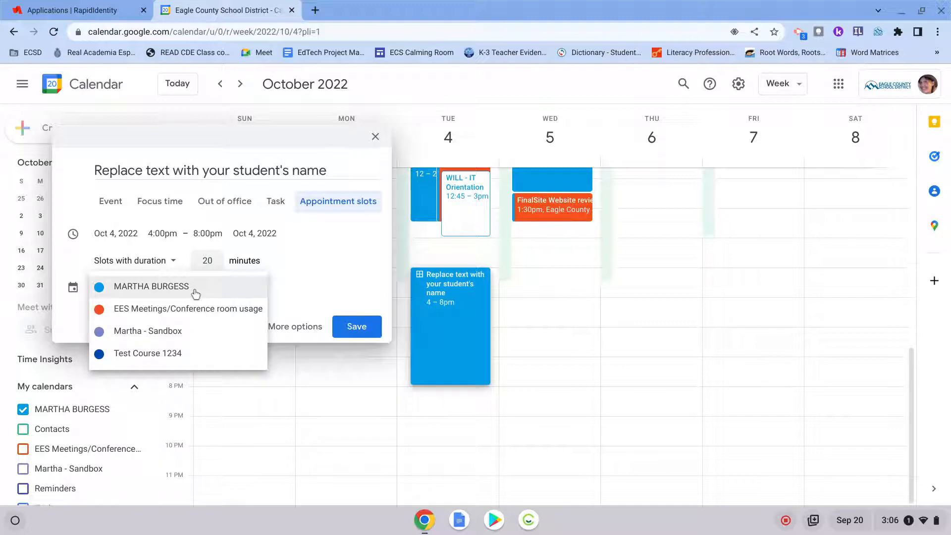
left_click(196, 292)
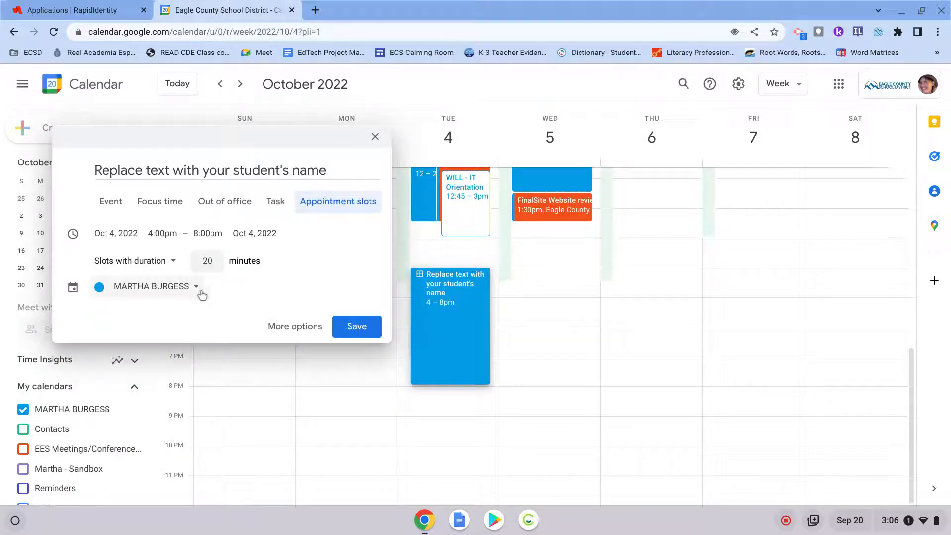
left_click(293, 327)
left_click(481, 87)
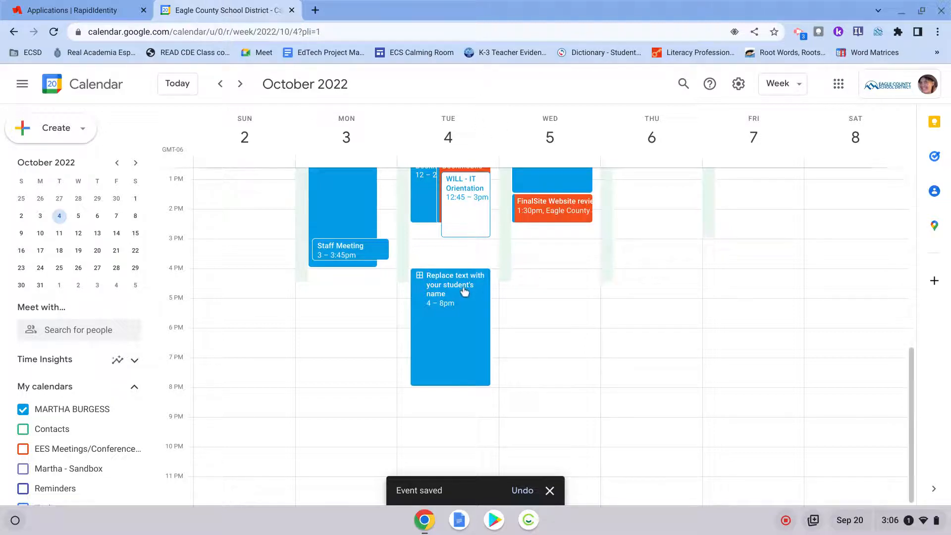
Open the appointment page of the new October 4 slots and show the week of Oct 2 – 8, 2022
left_click(457, 320)
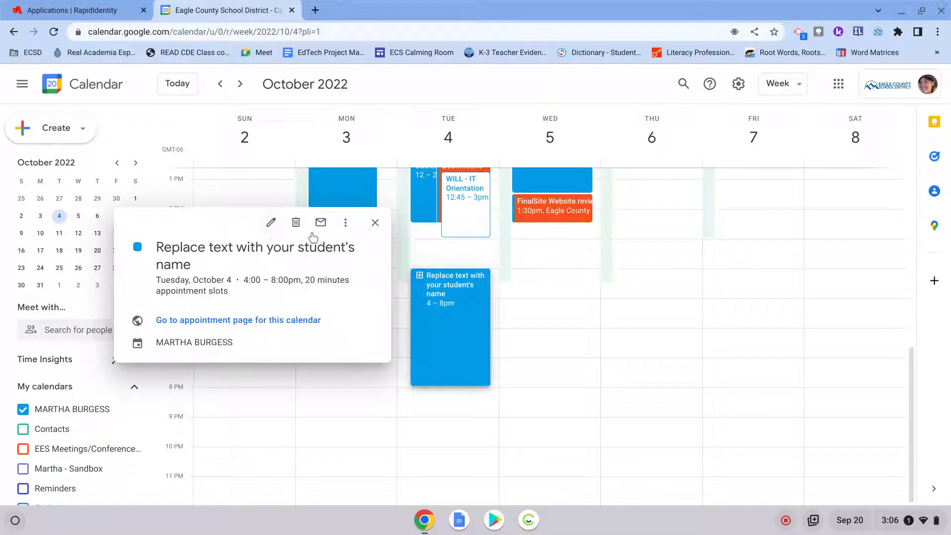
left_click(231, 323)
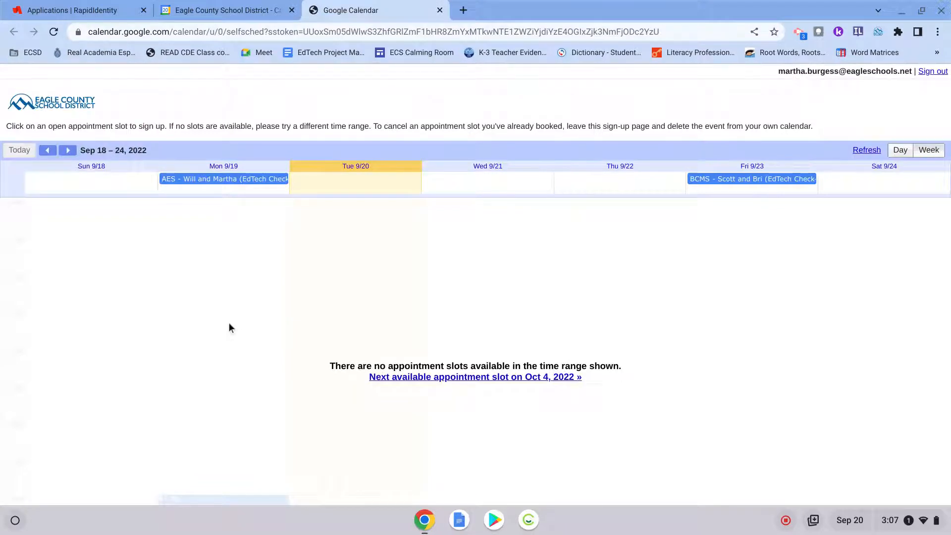
left_click(69, 150)
left_click(69, 150)
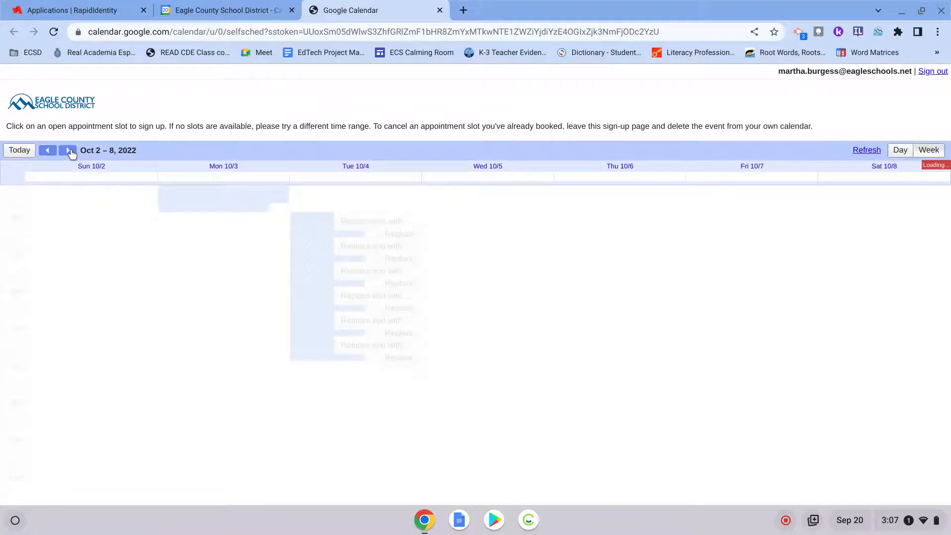
left_click(48, 150)
left_click(68, 150)
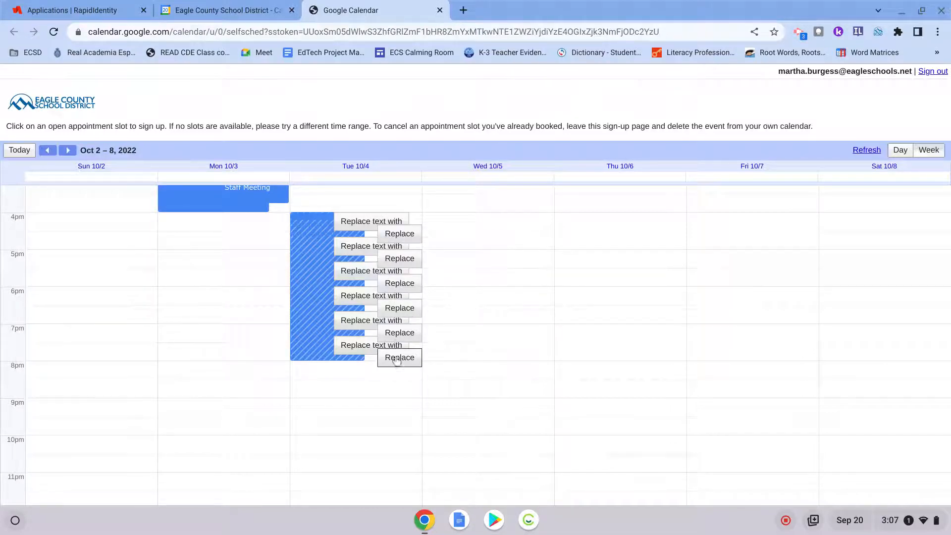
Examine the booking forms of the 4:00pm and 4:20pm slots on October 4, cancelling each without booking
left_click(361, 224)
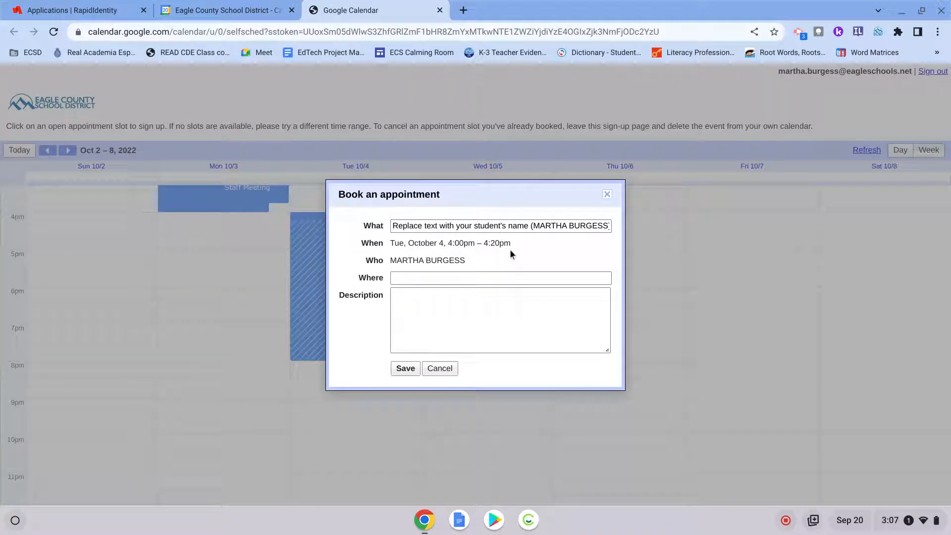
left_click(441, 372)
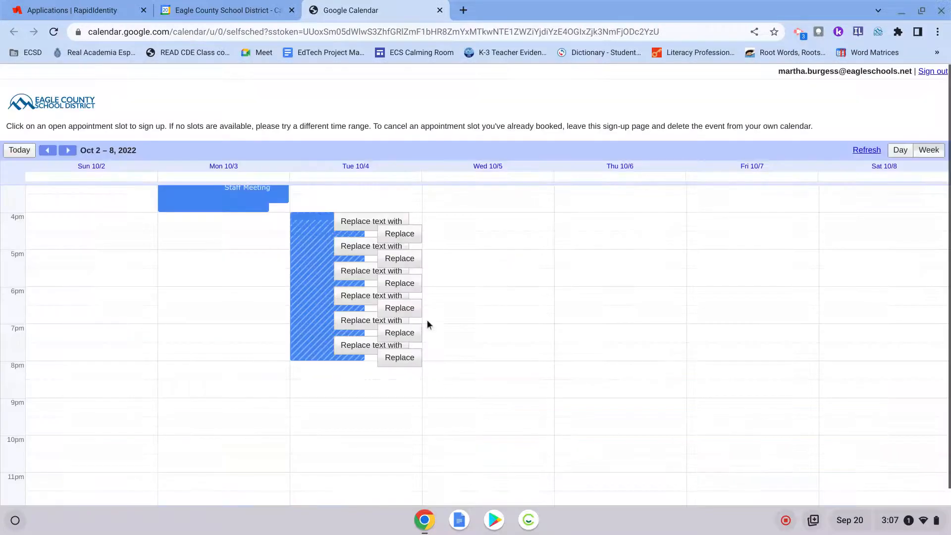
left_click(409, 255)
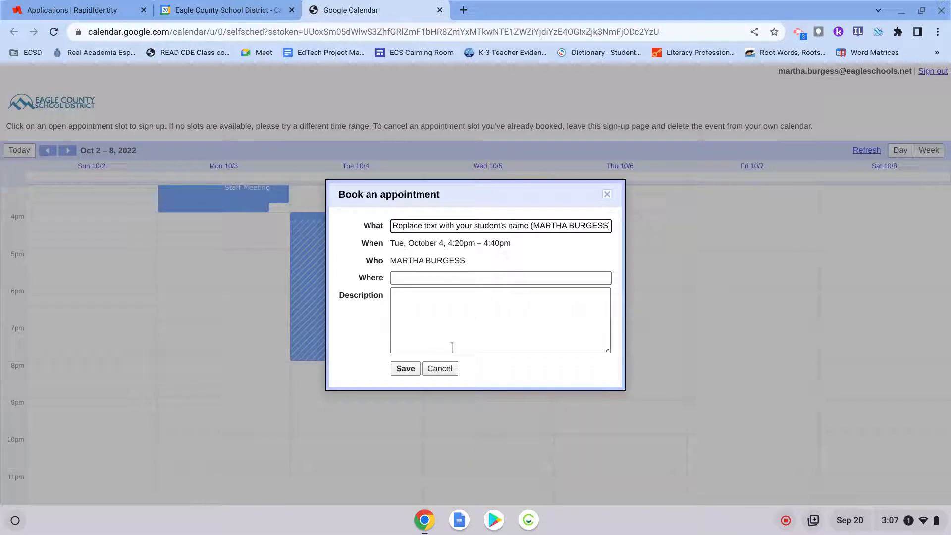
left_click(444, 370)
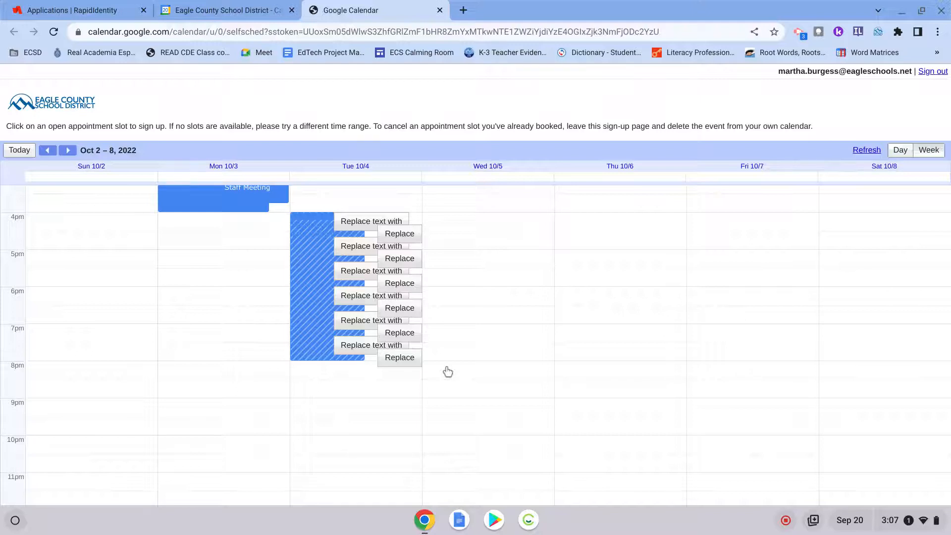
Open the booking form of the October 4, 5:40pm – 6:00pm slot and replace its title with the student's full name
left_click(401, 285)
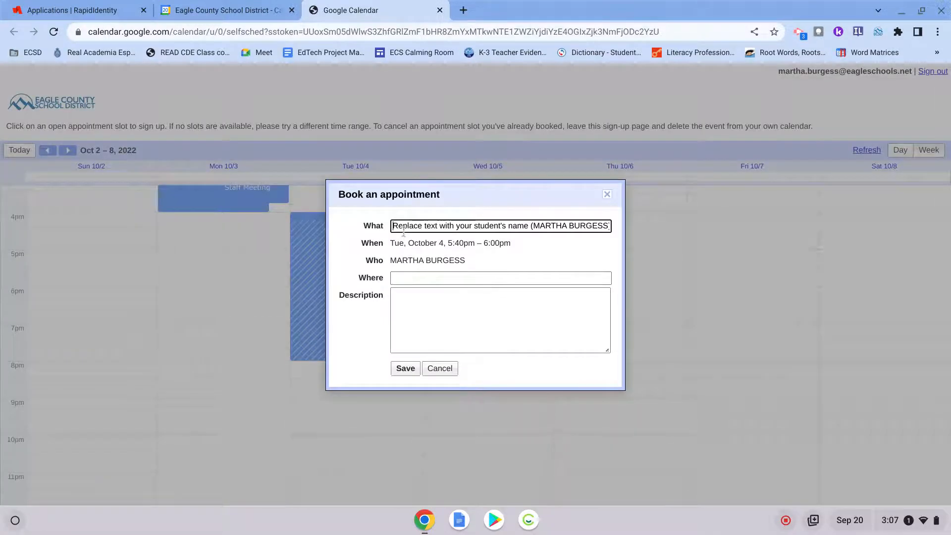
double_click(431, 225)
triple_click(430, 226)
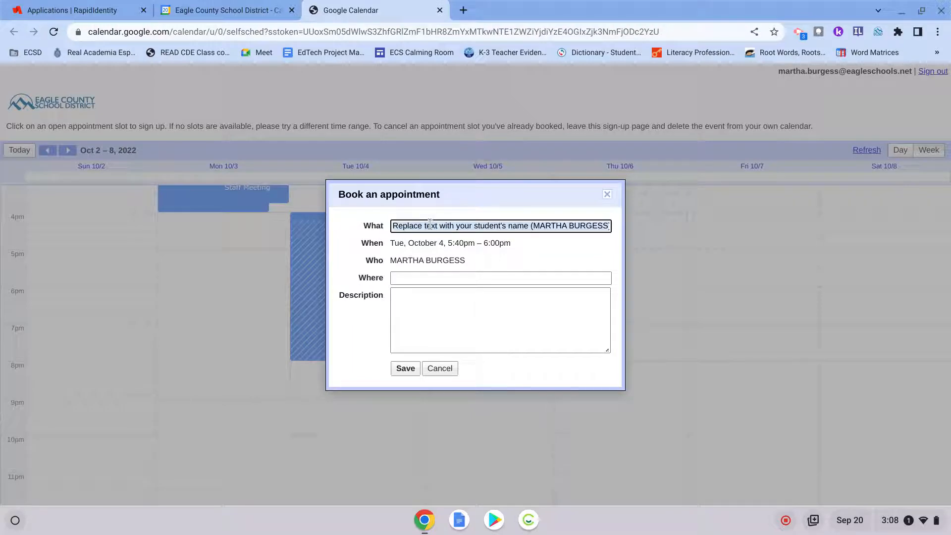
type("John Doe")
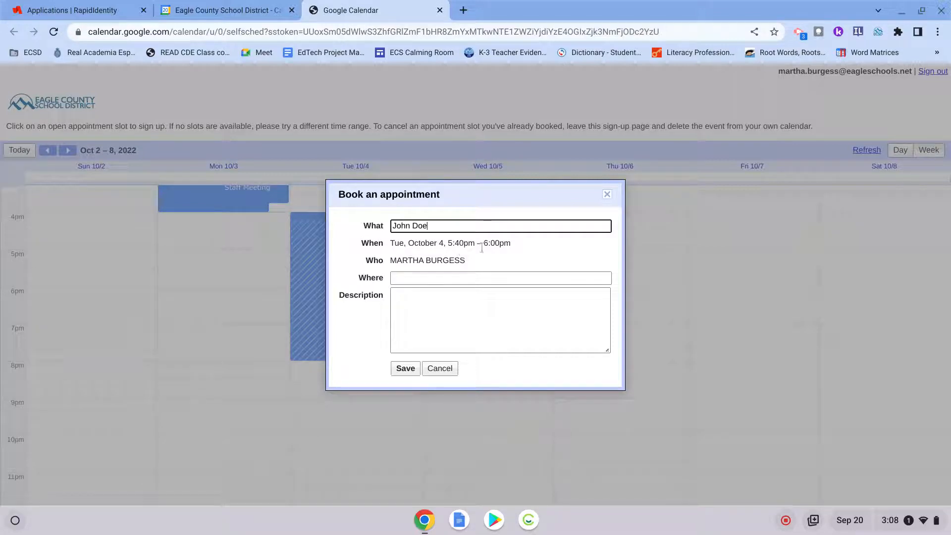
Set the appointment's location to Virtual, enter a person's full name as the description and save the booking
left_click(448, 279)
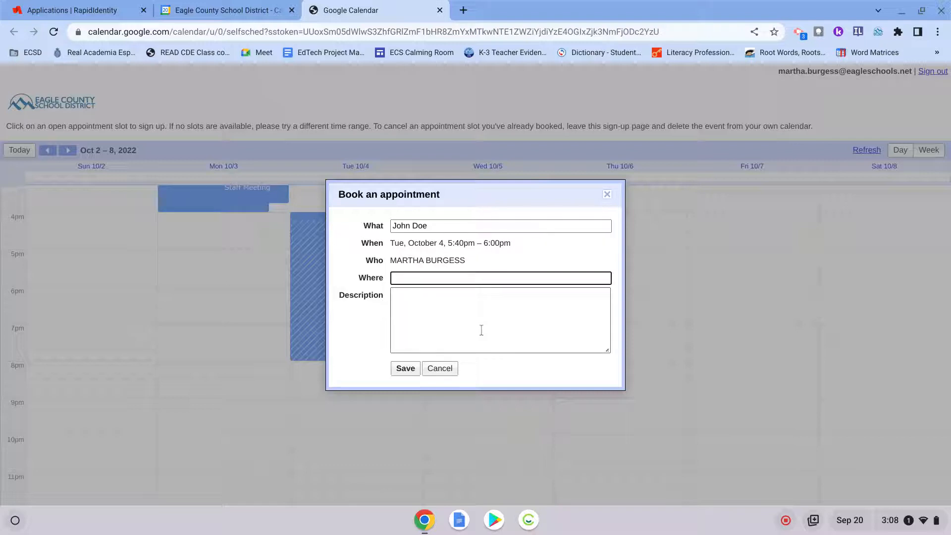
type("Virtual")
left_click(493, 308)
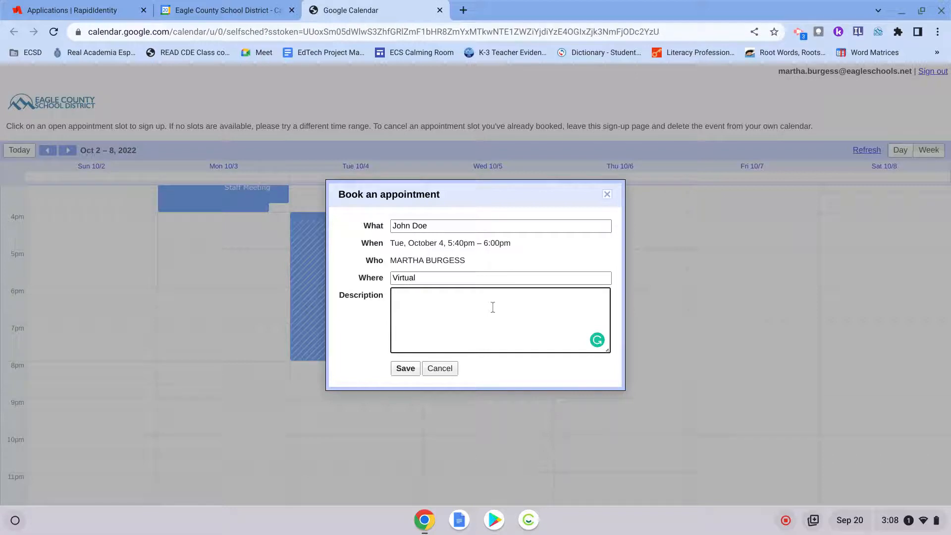
type("Jane Doe")
left_click(405, 369)
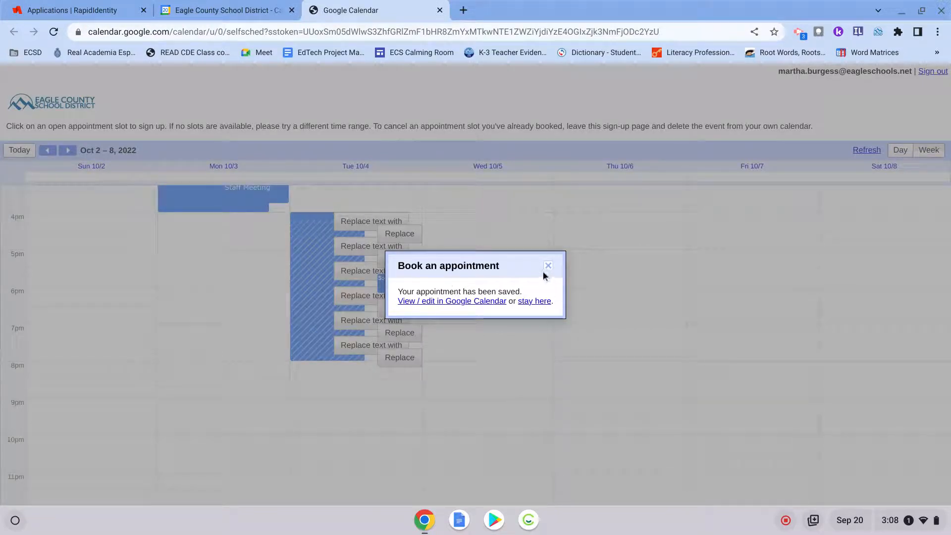
left_click(548, 267)
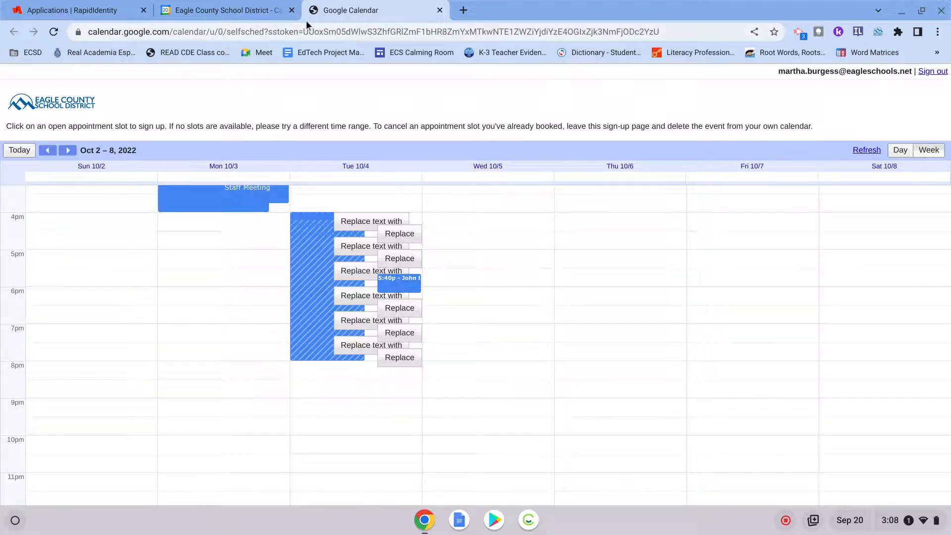
In the Google Calendar week view, add Google Meet video conferencing to the booked October 4, 5:40 – 6:00pm appointment and save it
left_click(239, 11)
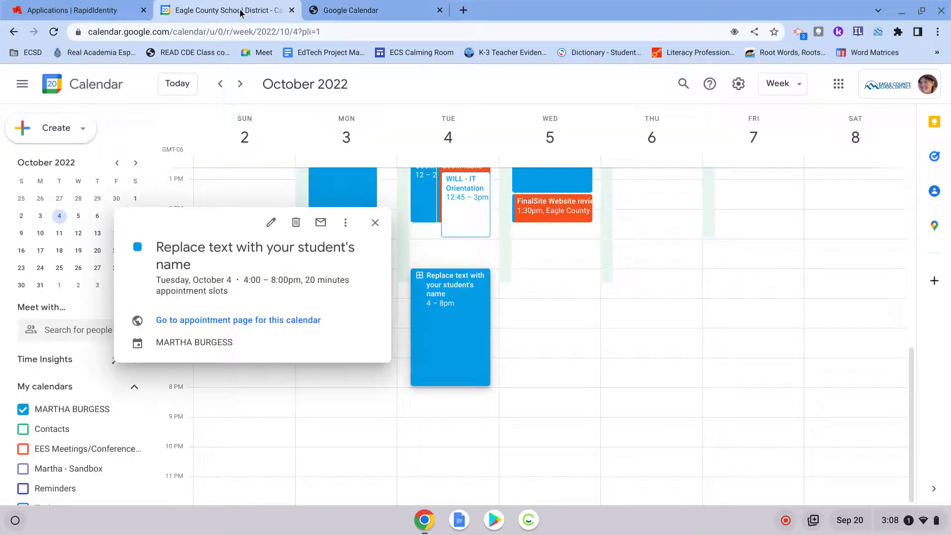
left_click(374, 224)
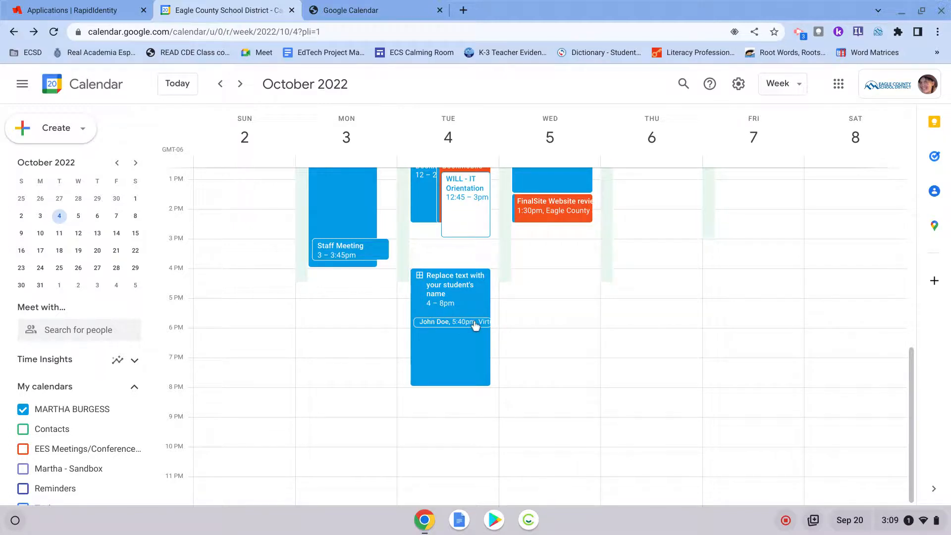
left_click(475, 325)
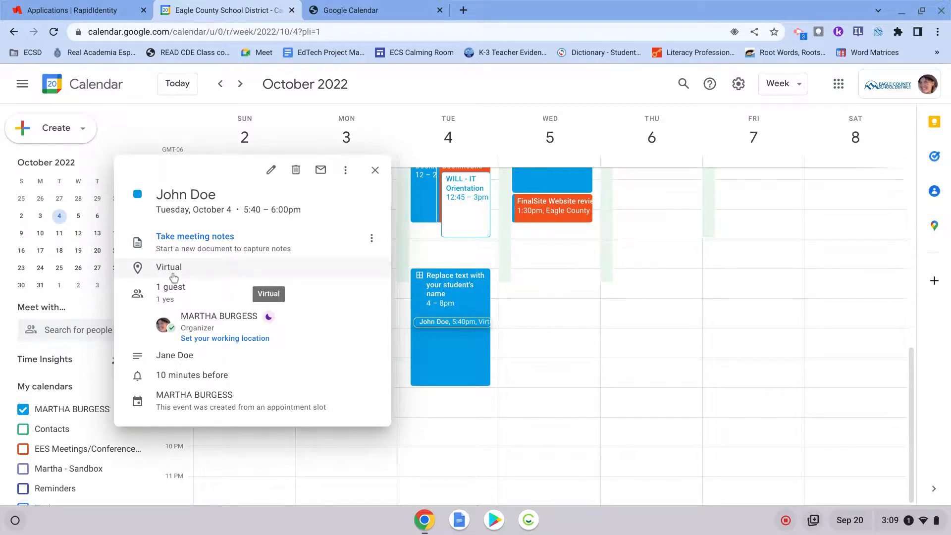
left_click(271, 170)
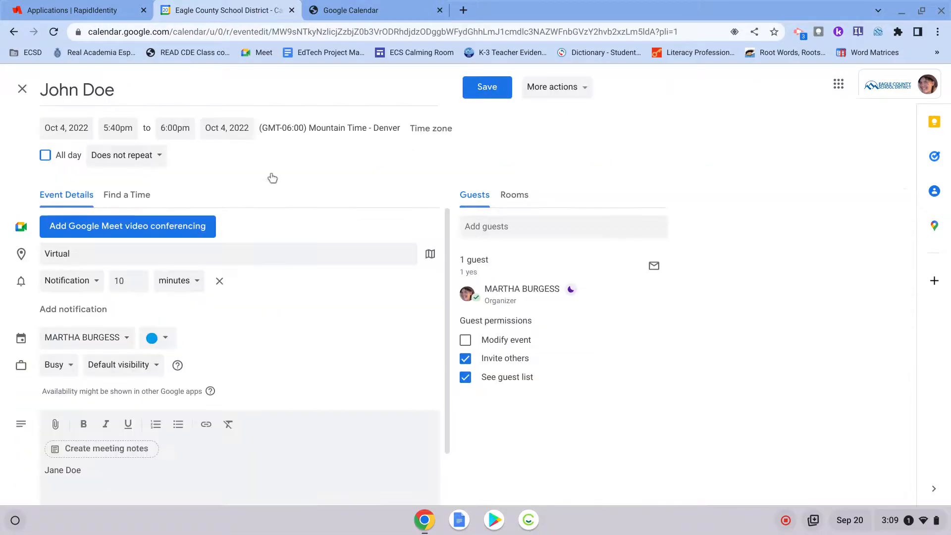
left_click(151, 233)
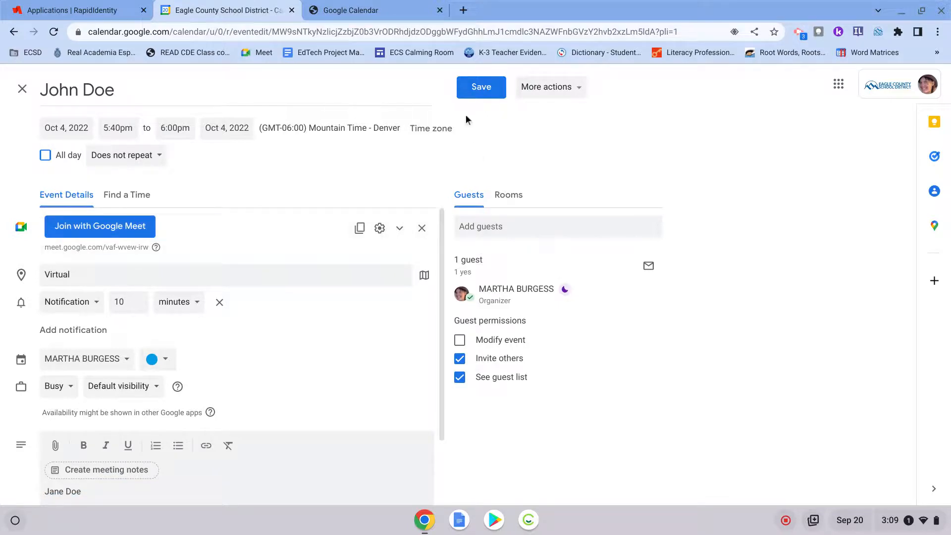
left_click(481, 89)
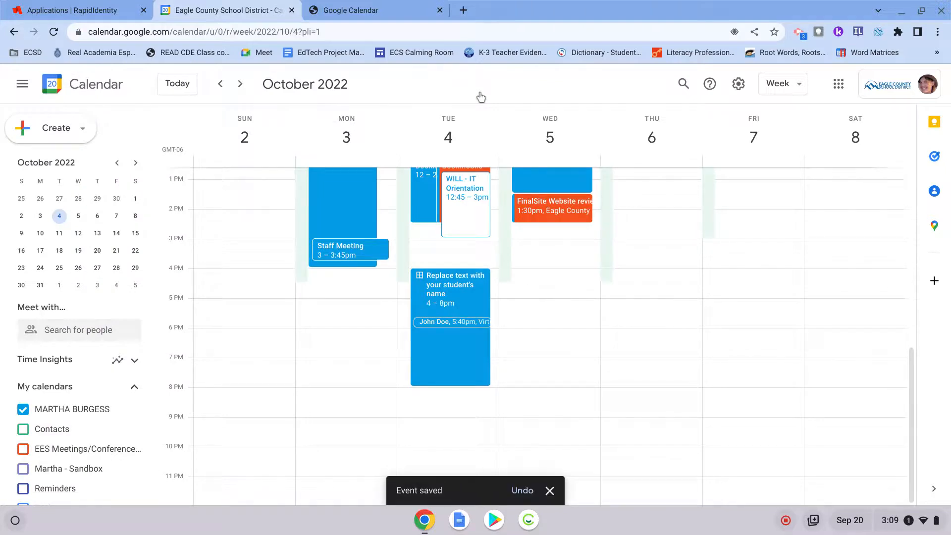
Start an untitled block of appointment slots on Thursday, October 6 from 4:00pm to 6:00pm
left_click(647, 277)
left_click(649, 278)
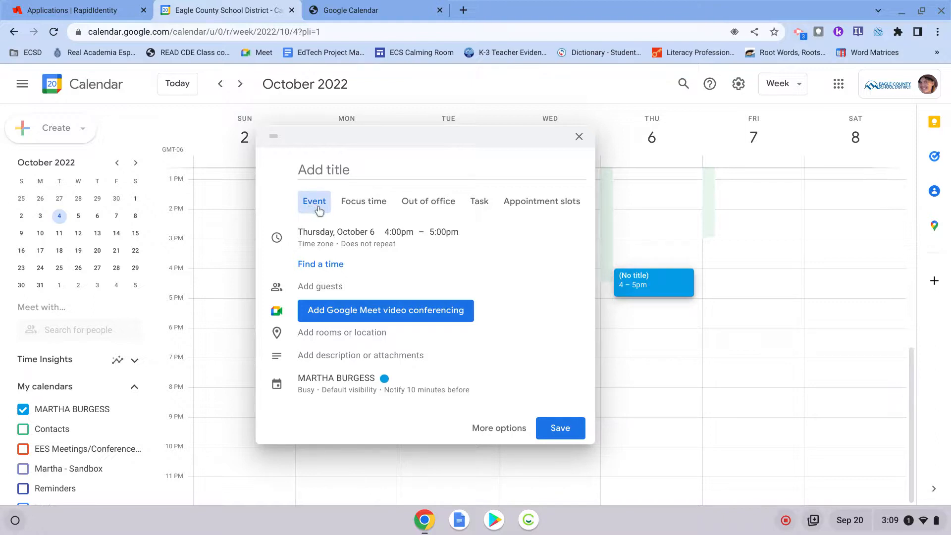
left_click(526, 208)
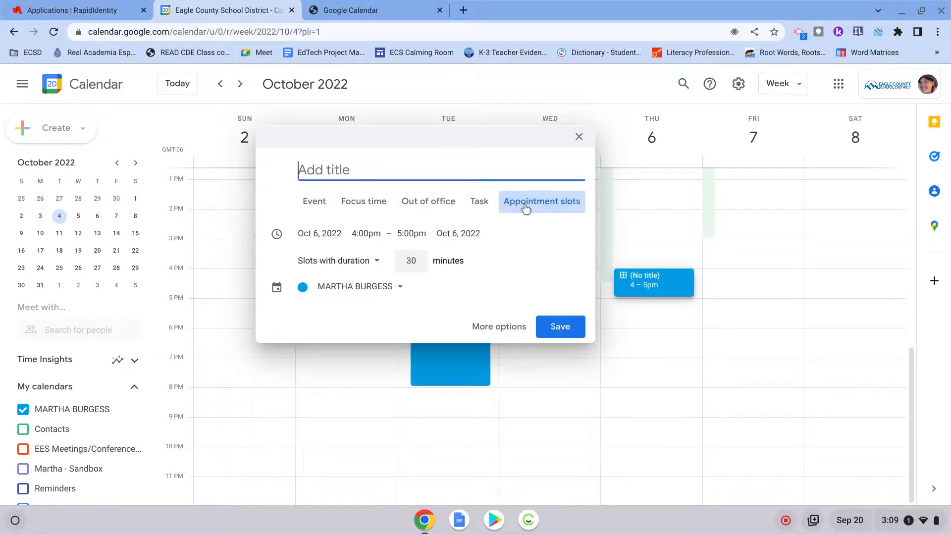
left_click(411, 233)
left_click(429, 355)
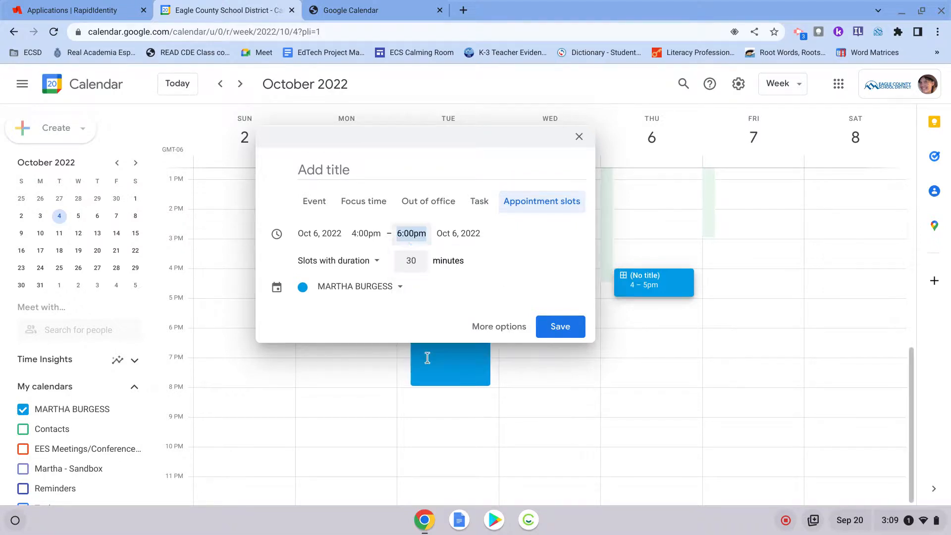
Set the October 6 slot duration to 20 minutes and save the appointment slots
left_click(420, 263)
left_click(420, 263)
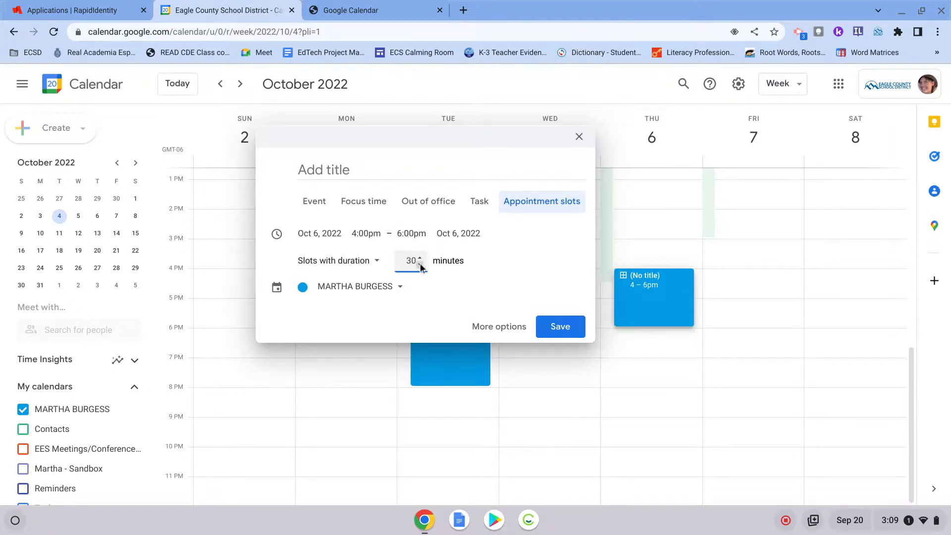
left_click(420, 263)
left_click(420, 264)
left_click(421, 263)
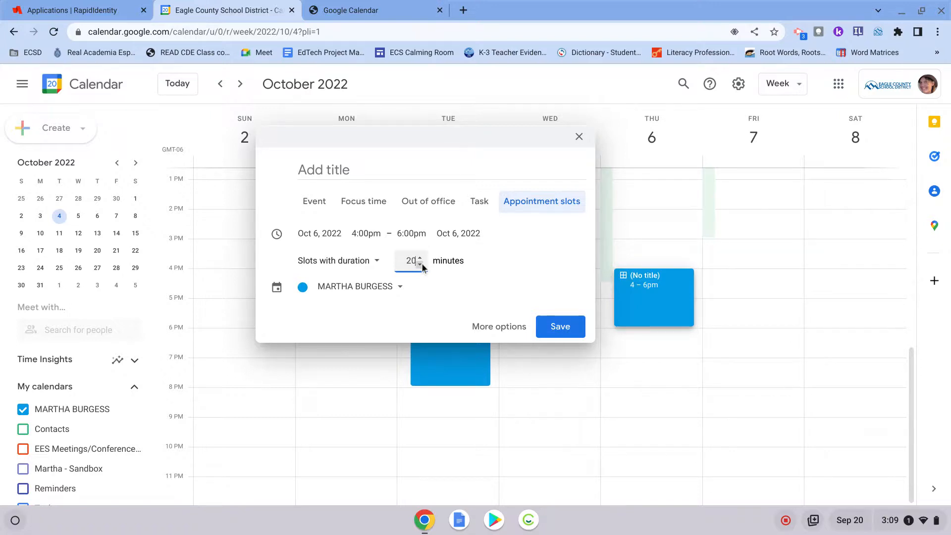
left_click(560, 326)
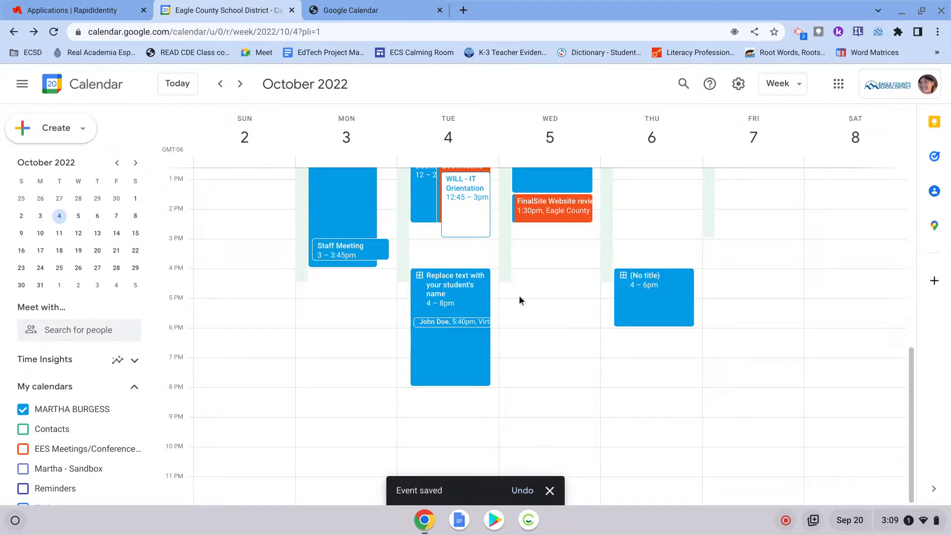
Open the appointment page from the October 6 slots and examine the bookable times in the week of Oct 2 – 8, 2022
left_click(672, 289)
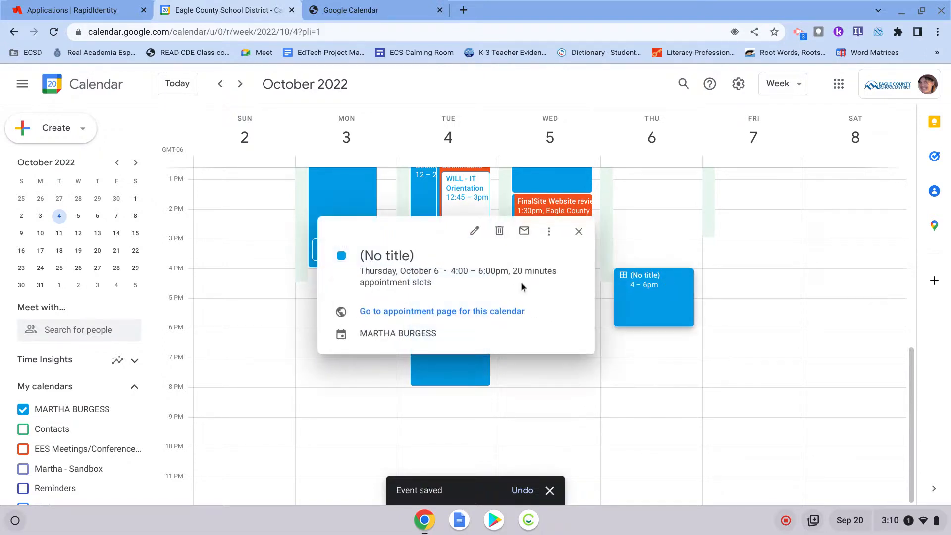
left_click(469, 312)
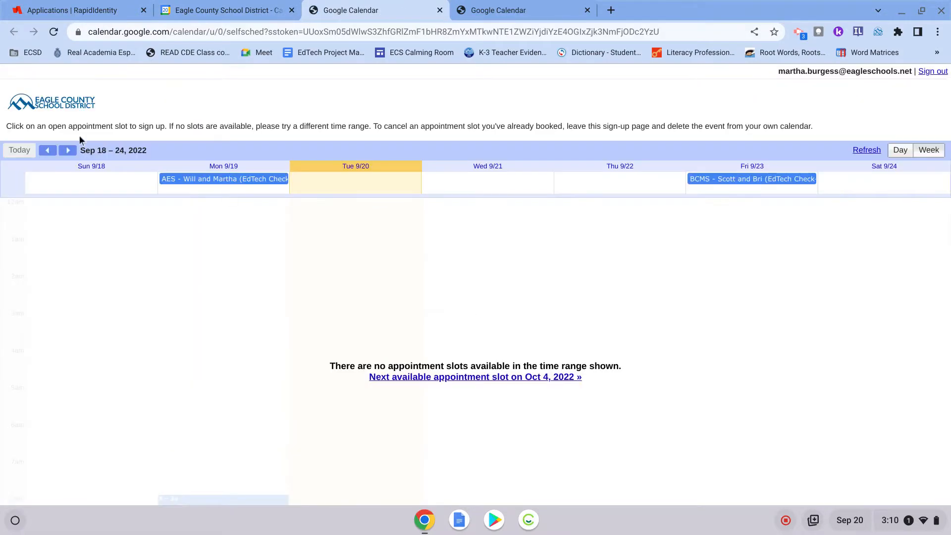
left_click(68, 150)
left_click(68, 151)
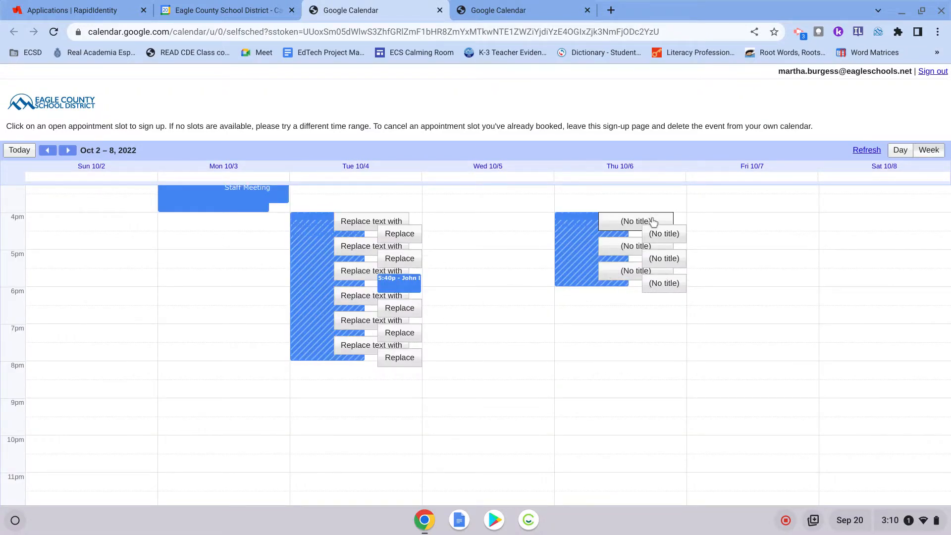
scroll(630, 297, "up", 2)
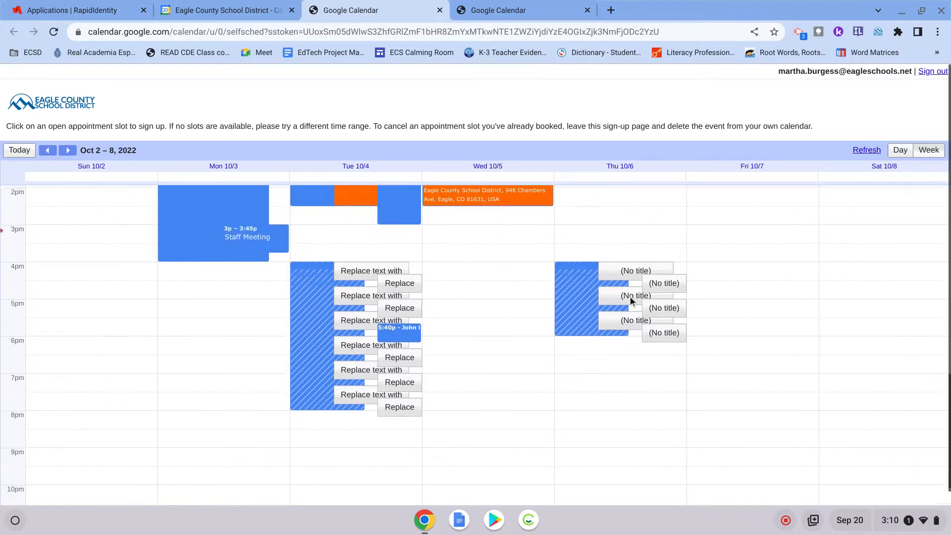
scroll(631, 296, "up", 1)
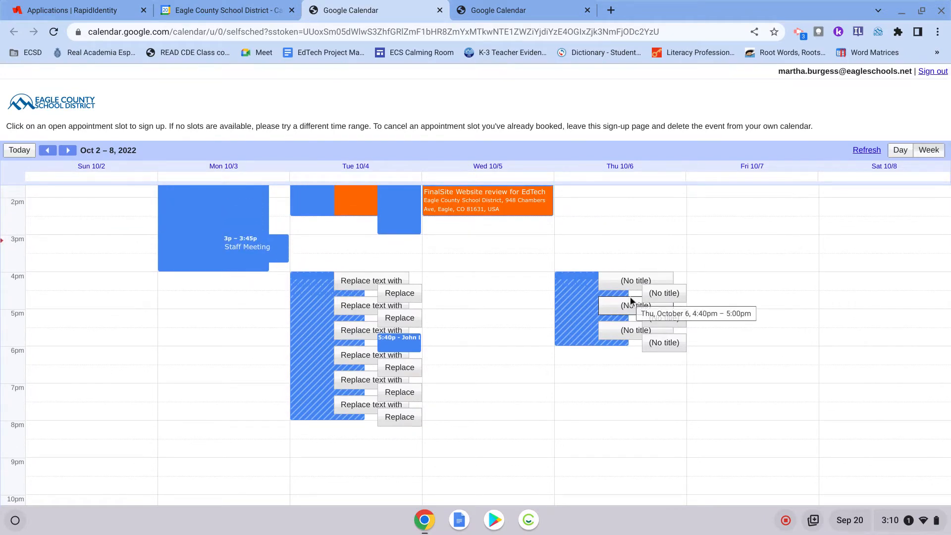